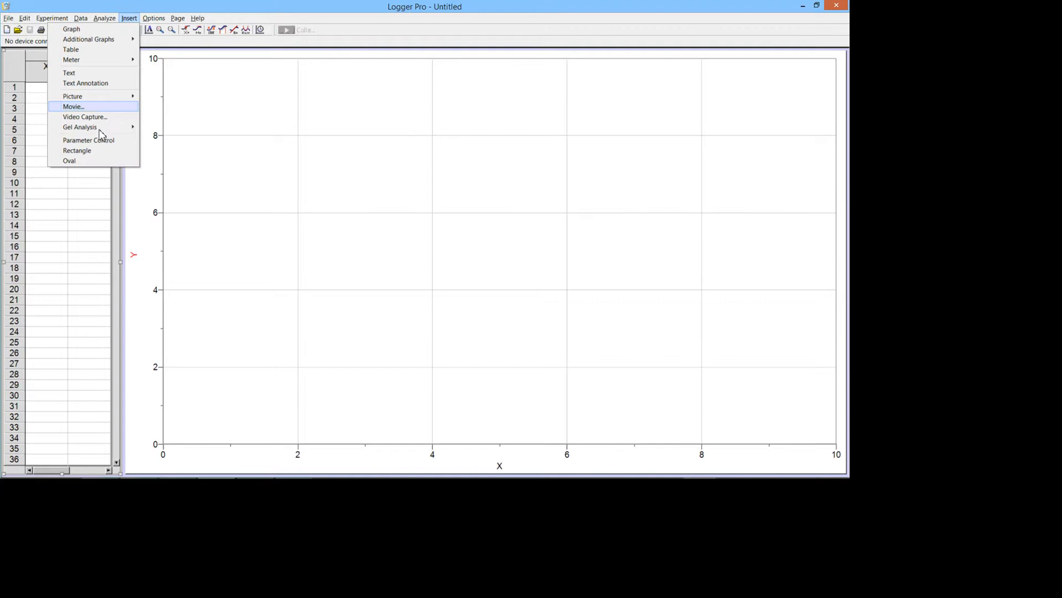
Step: Start inserting a movie and select 268_0009 from 1 SPA Physics > Logger Pro Files and Videos
key("Return")
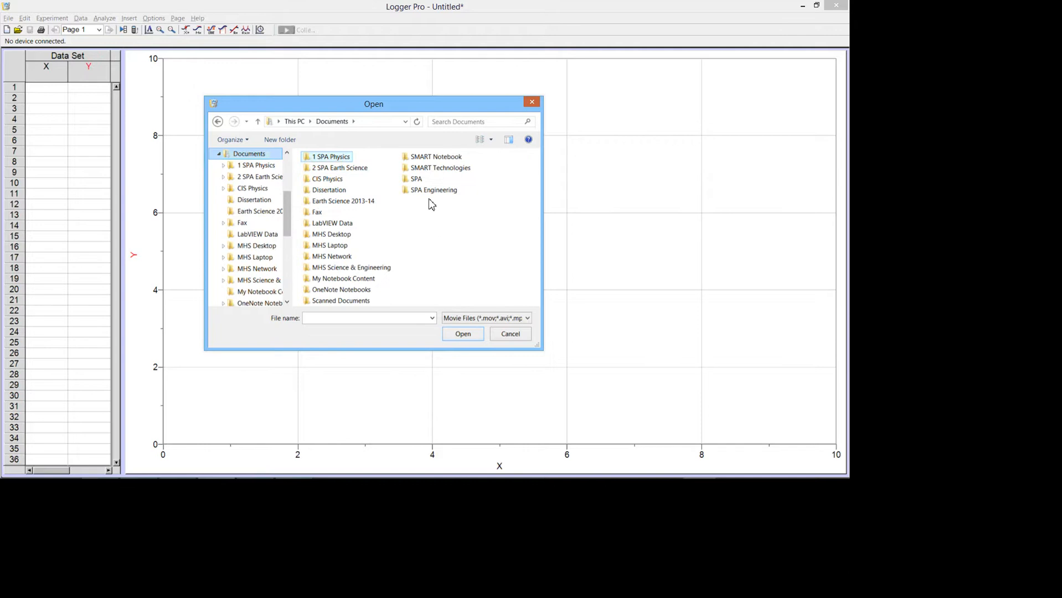
double_click(345, 158)
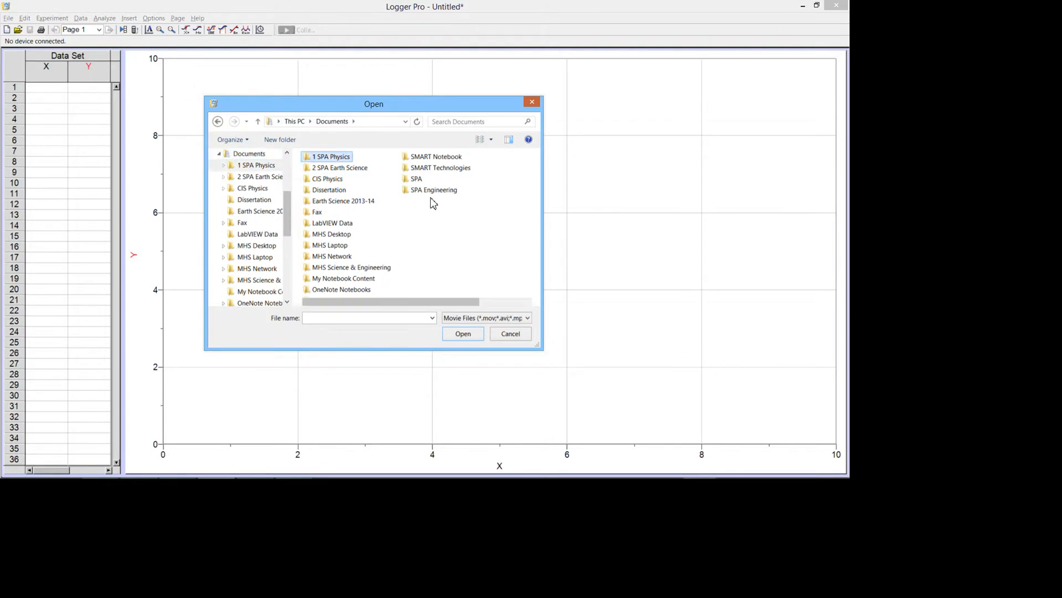
double_click(346, 192)
left_click(374, 186)
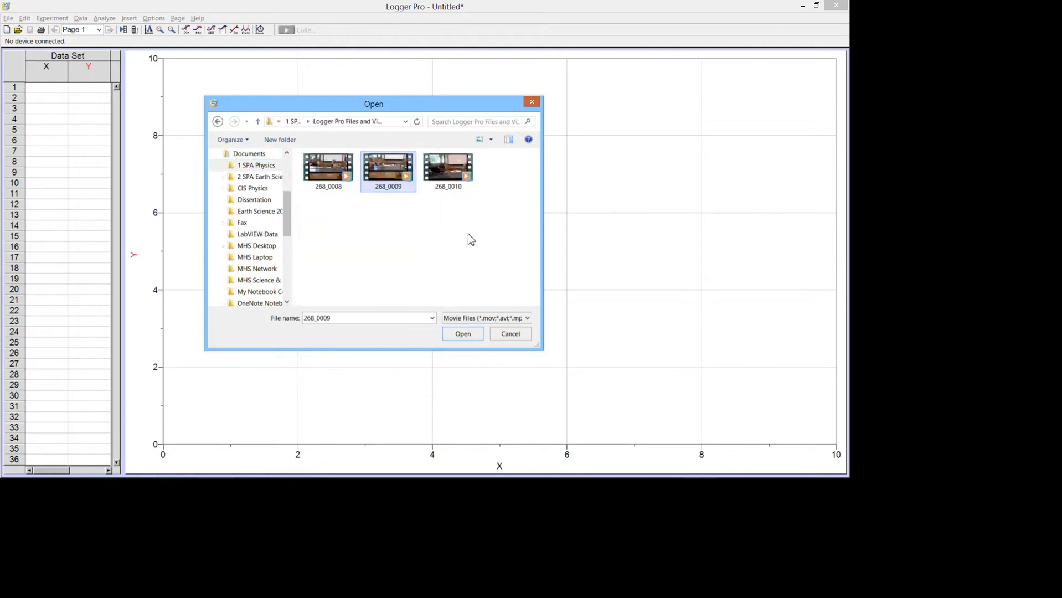
Step: Insert the 268_0009 movie, enlarge it, move it over the graph and play it to frame 266
left_click(463, 334)
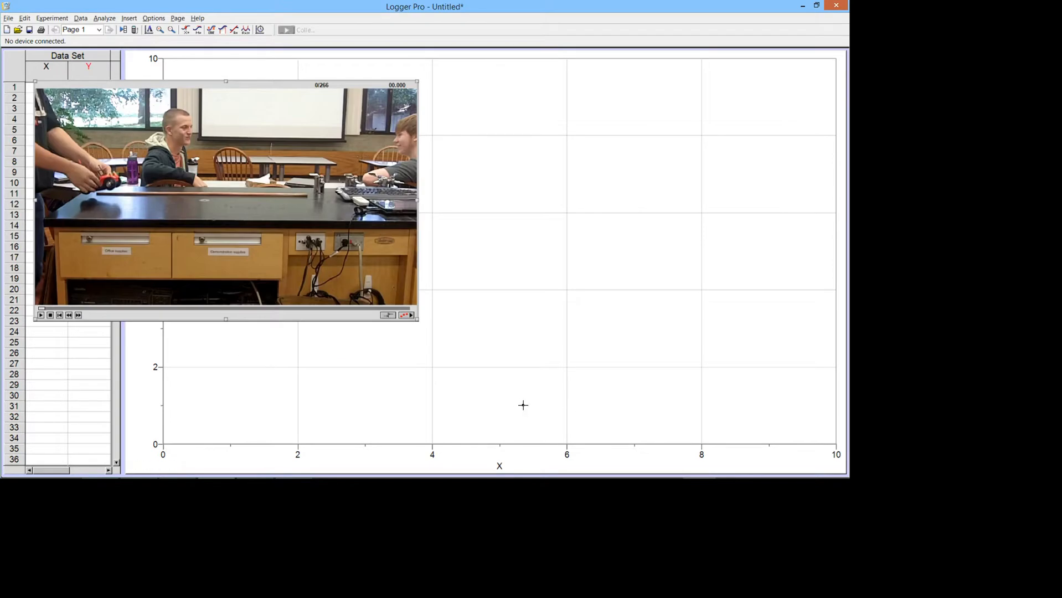
mouse_move(418, 320)
left_mouse_down()
mouse_move(507, 360)
mouse_move(573, 409)
left_mouse_up()
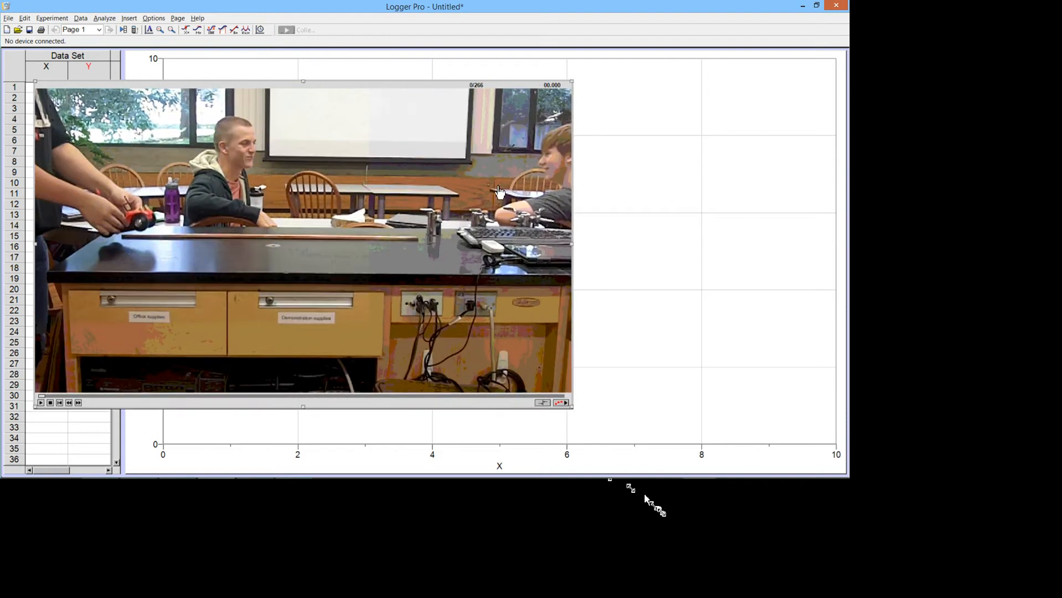
left_click_drag(494, 109, 630, 107)
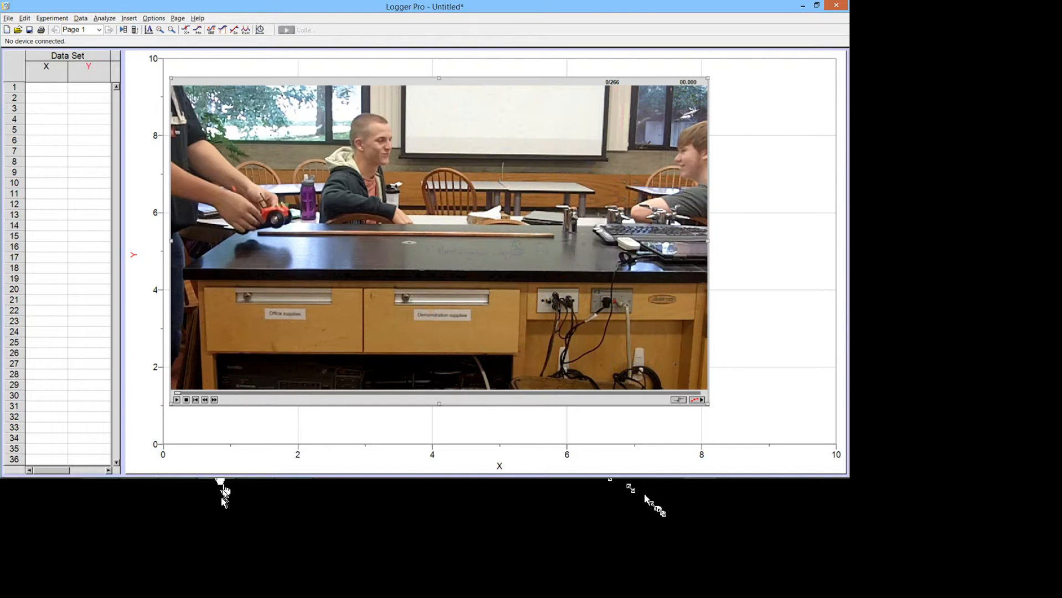
left_click(177, 400)
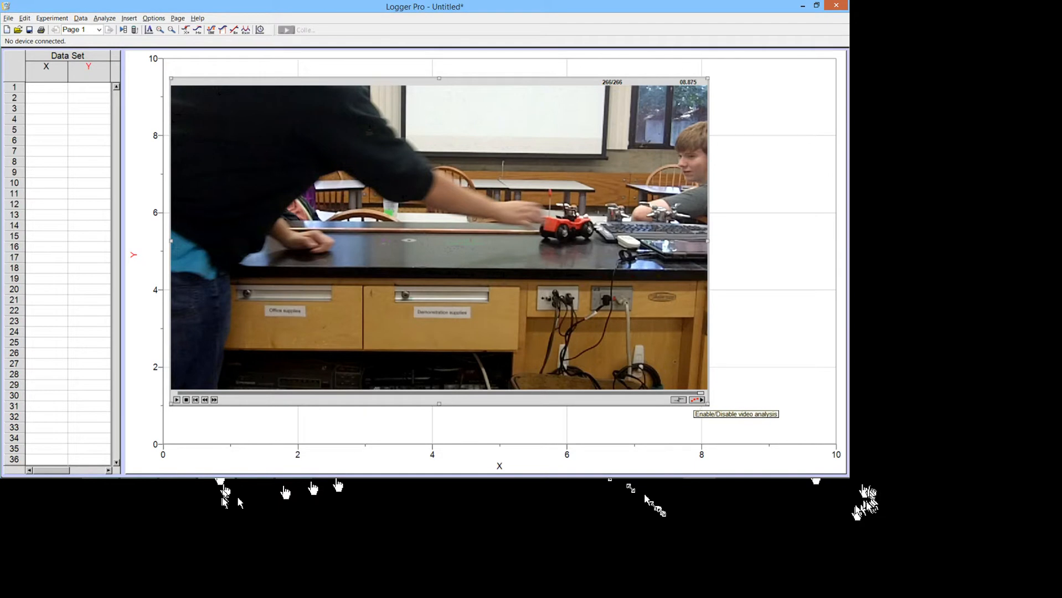
Step: Enable video analysis, replay the movie, and step frame by frame to frame 155
left_click(696, 400)
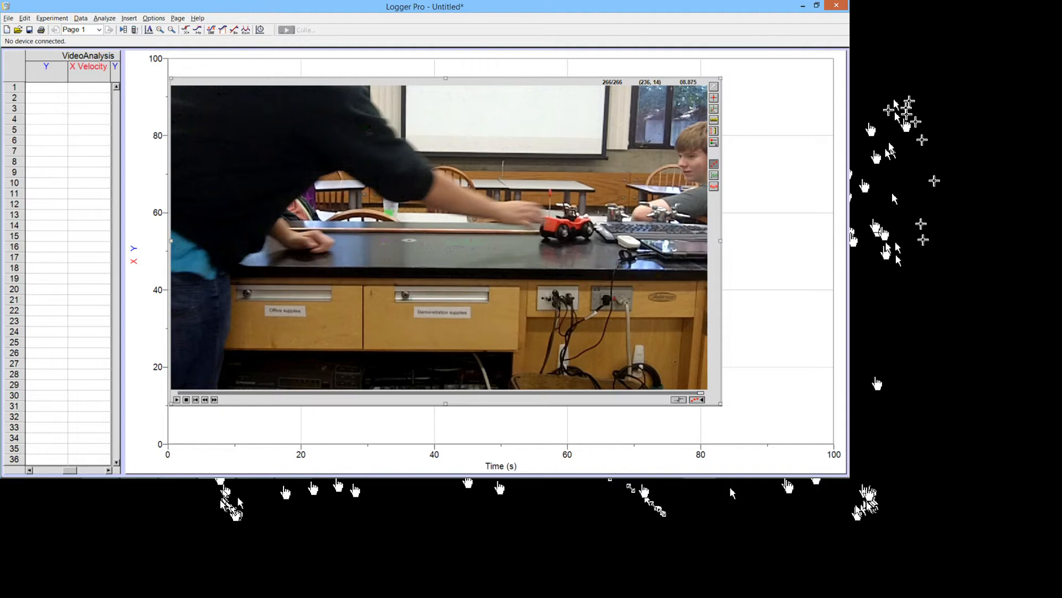
left_click(176, 400)
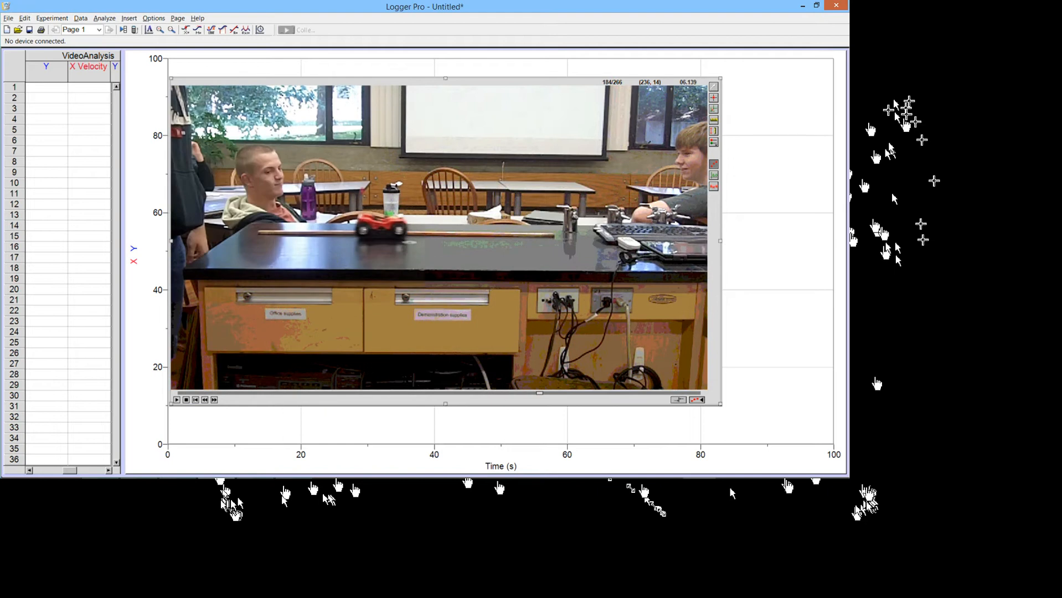
key("Left")
key("Left")
key("Left")
key("Left")
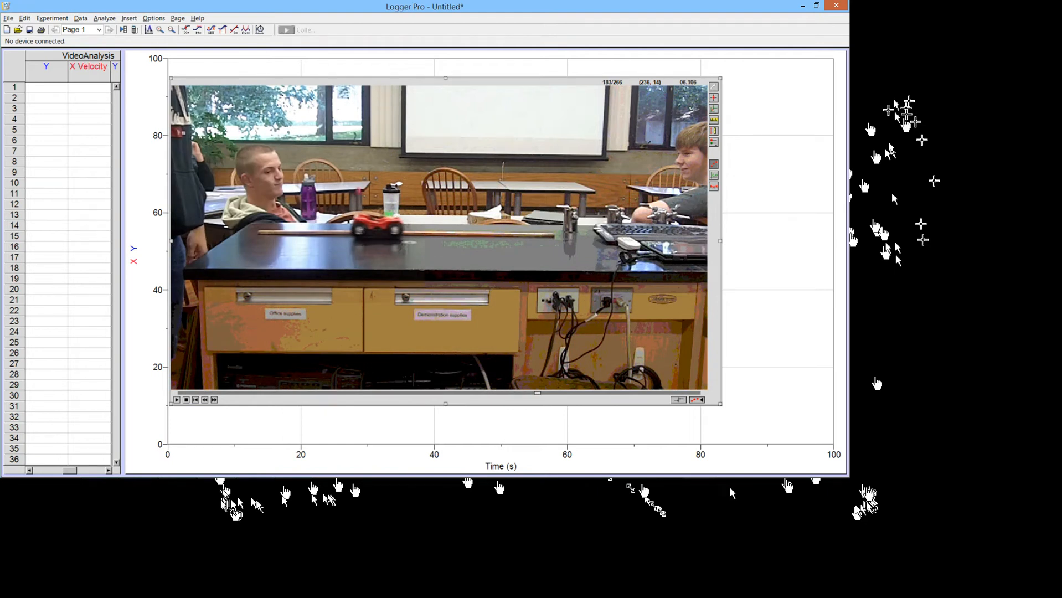
key("Left")
key("Left")
key("Left")
key("Left")
key("Left")
key("Left")
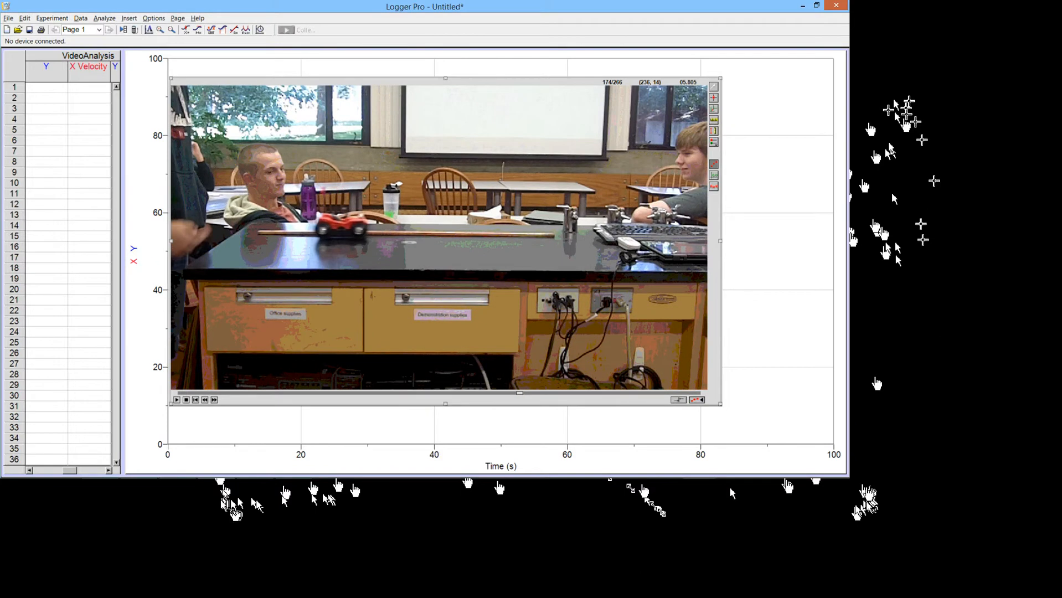
key("Left")
key("Left")
key("Left")
key("Left")
key("Left")
key("Left")
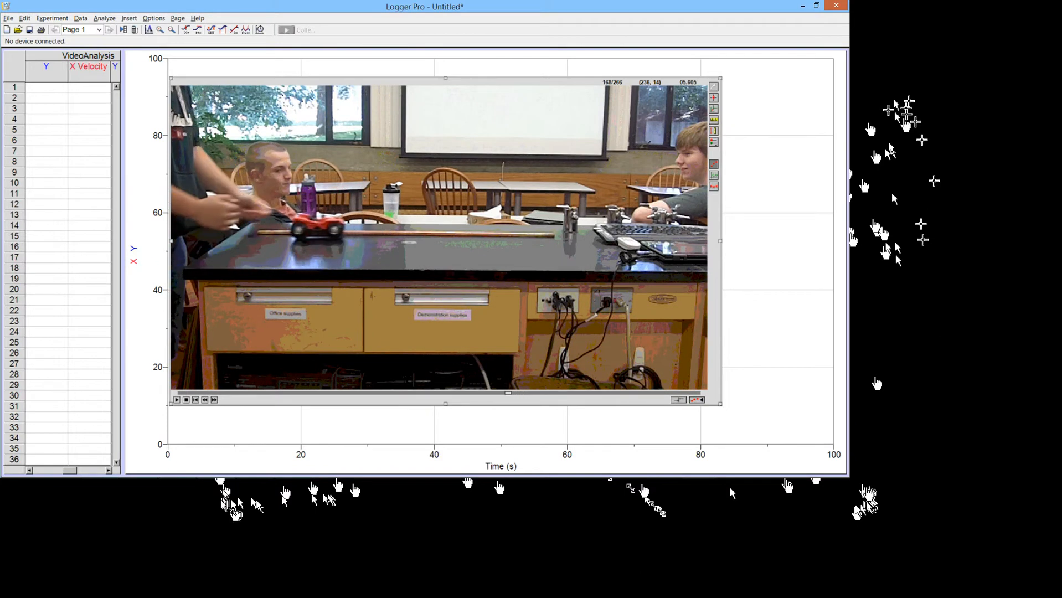
key("Left")
key("Left")
key("Left")
key("Left")
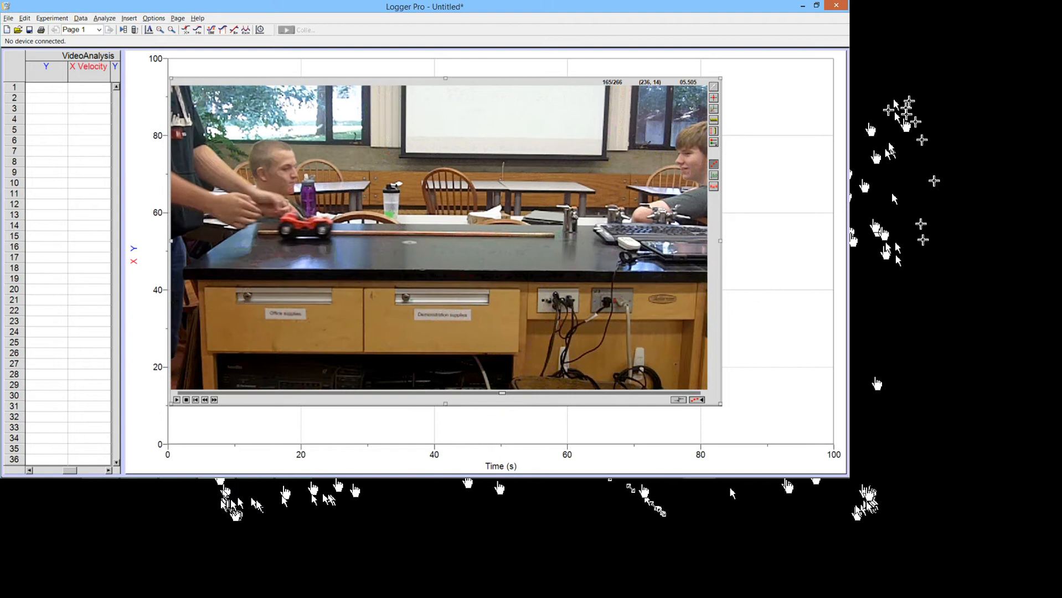
key("Left")
key("Left")
key("Left")
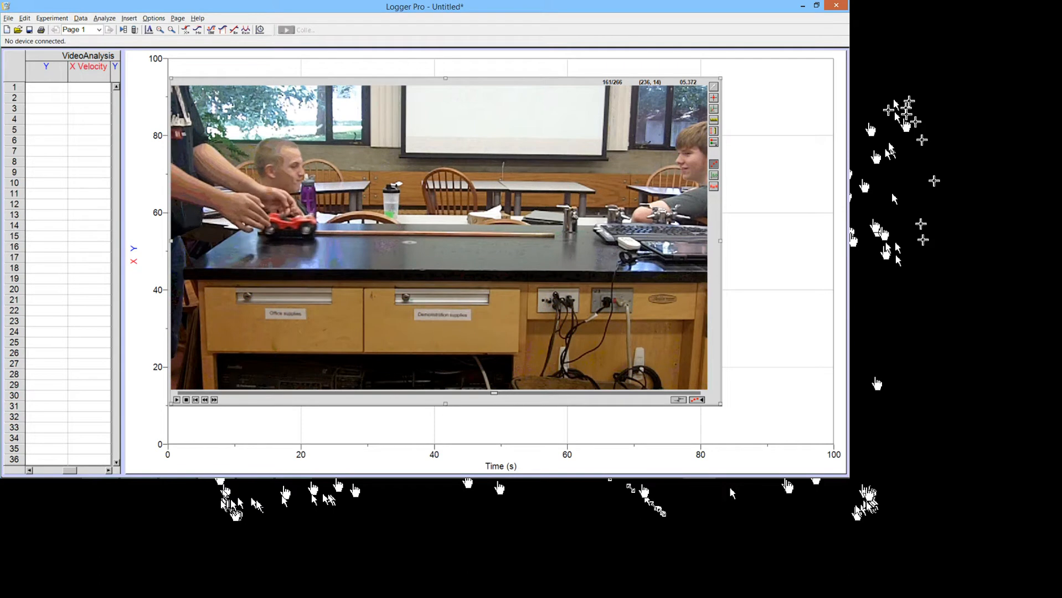
key("Left")
key("Left")
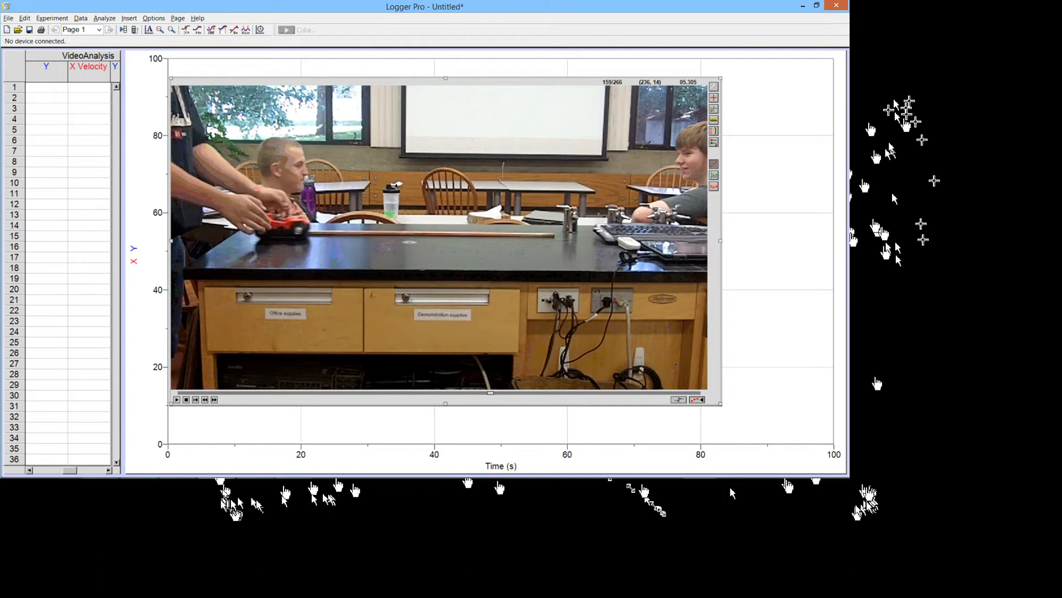
key("Left")
key("Left")
key("Left")
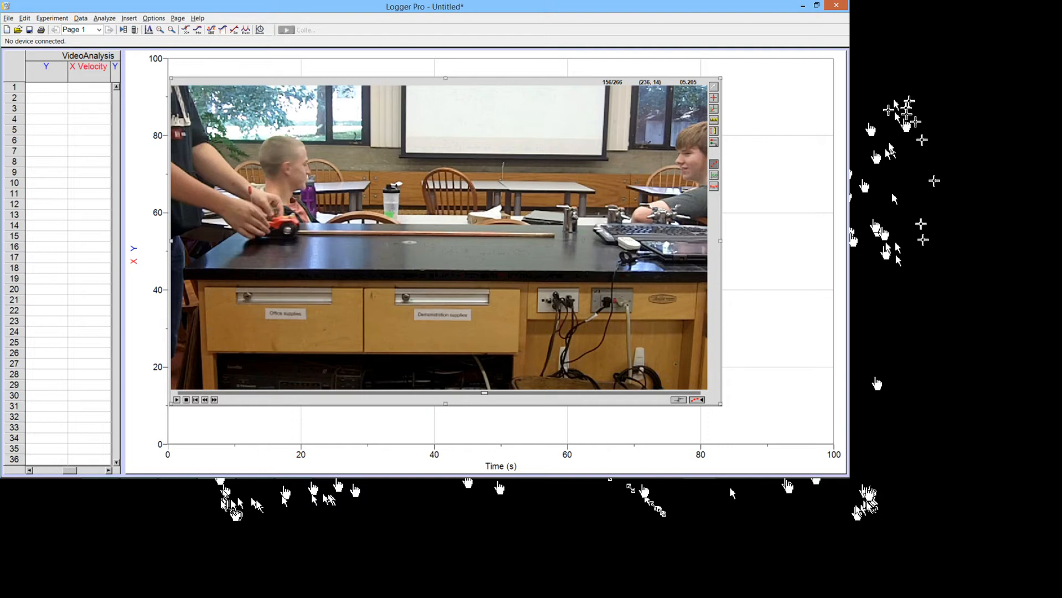
key("Left")
key("Left")
key("Left")
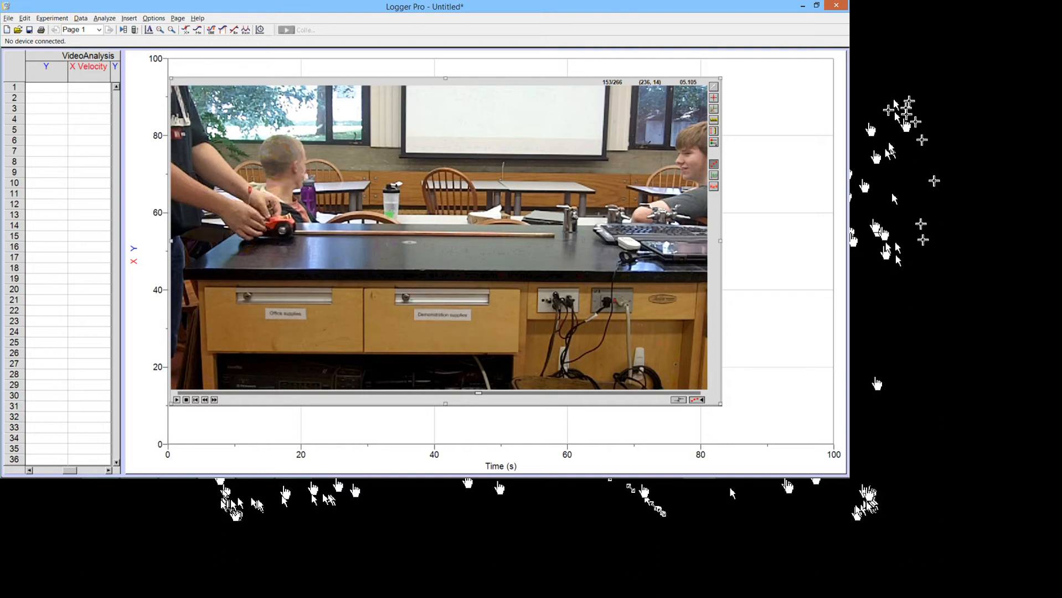
key("Right")
key("Right")
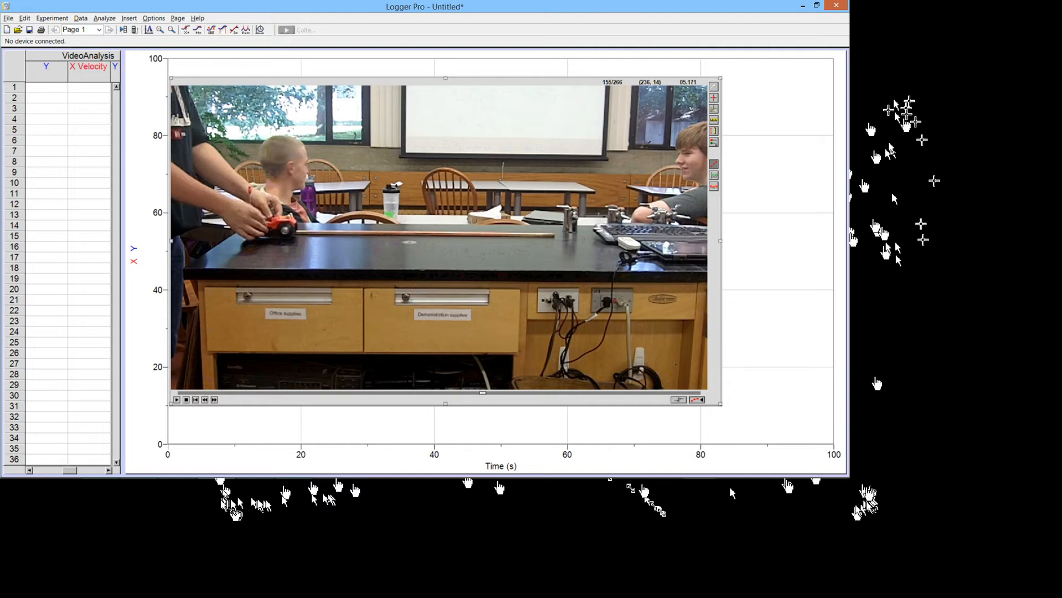
key("Right")
key("Left")
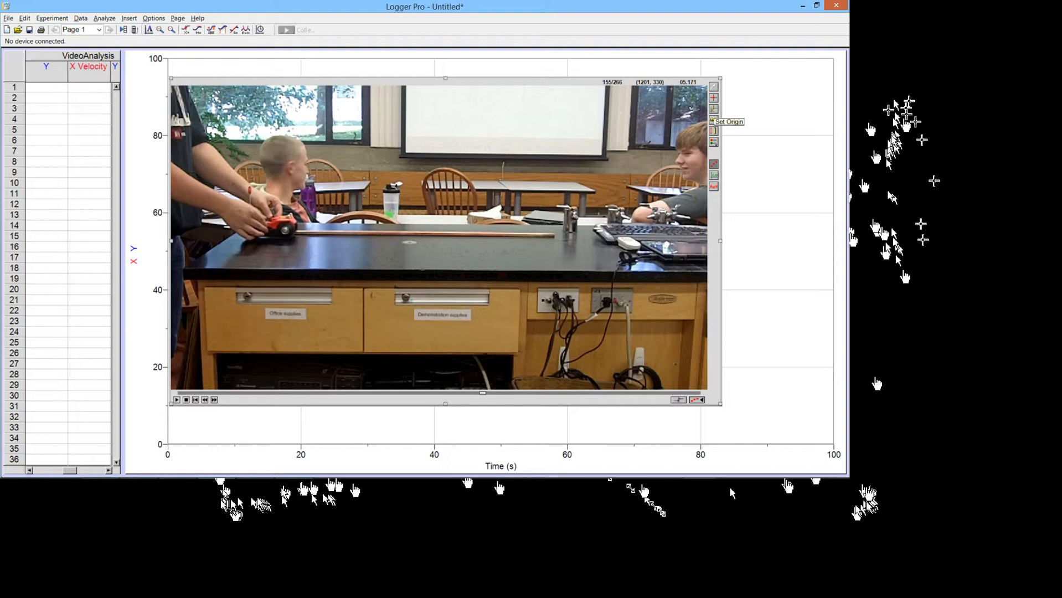
Step: Place the origin on the car, tilt the axes along the track, then hide the origin axes
left_click(713, 111)
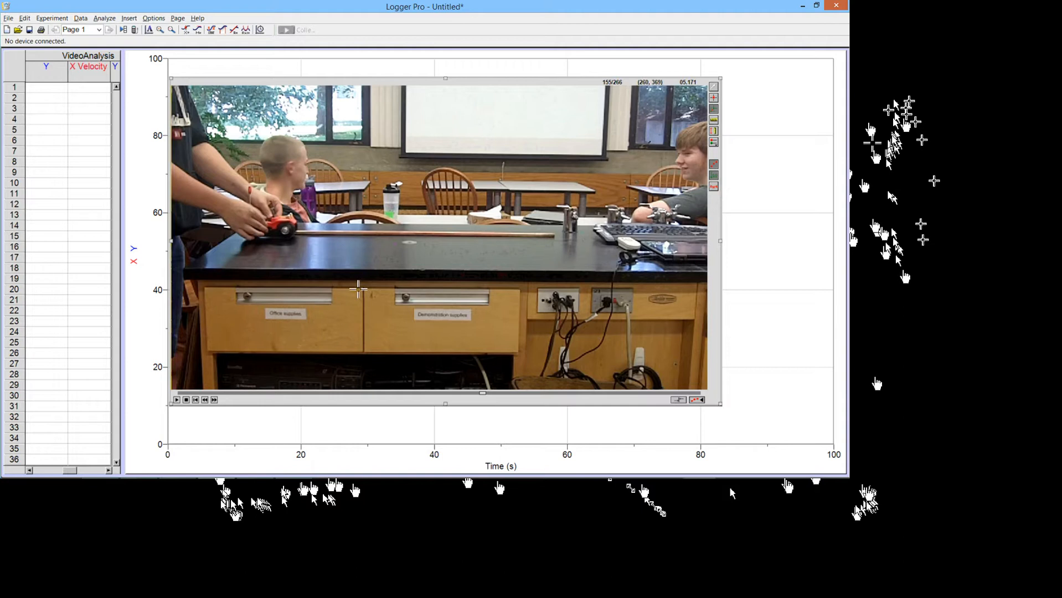
left_click(286, 229)
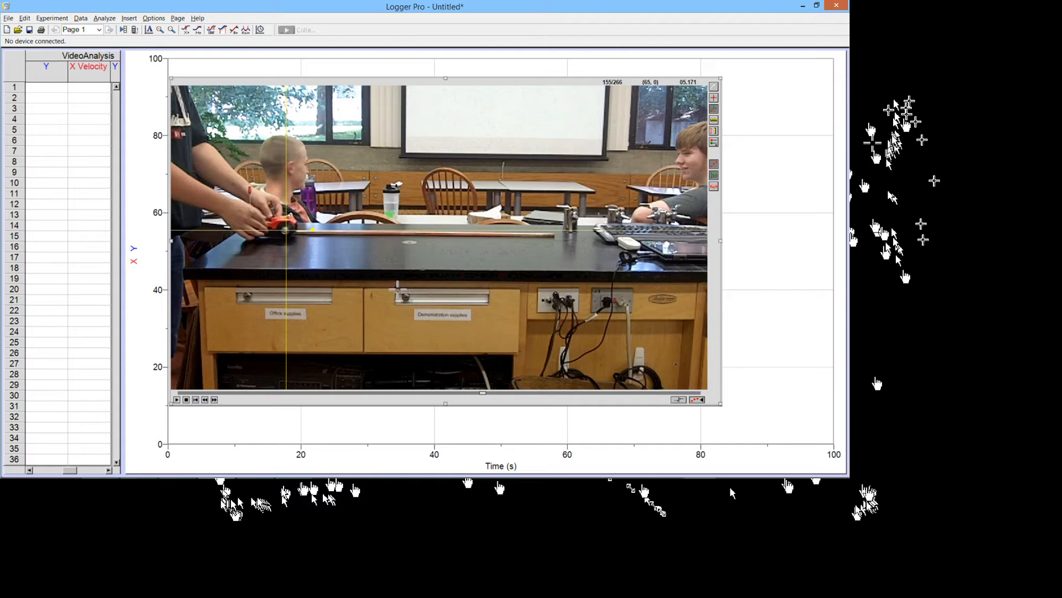
left_click_drag(723, 287, 724, 295)
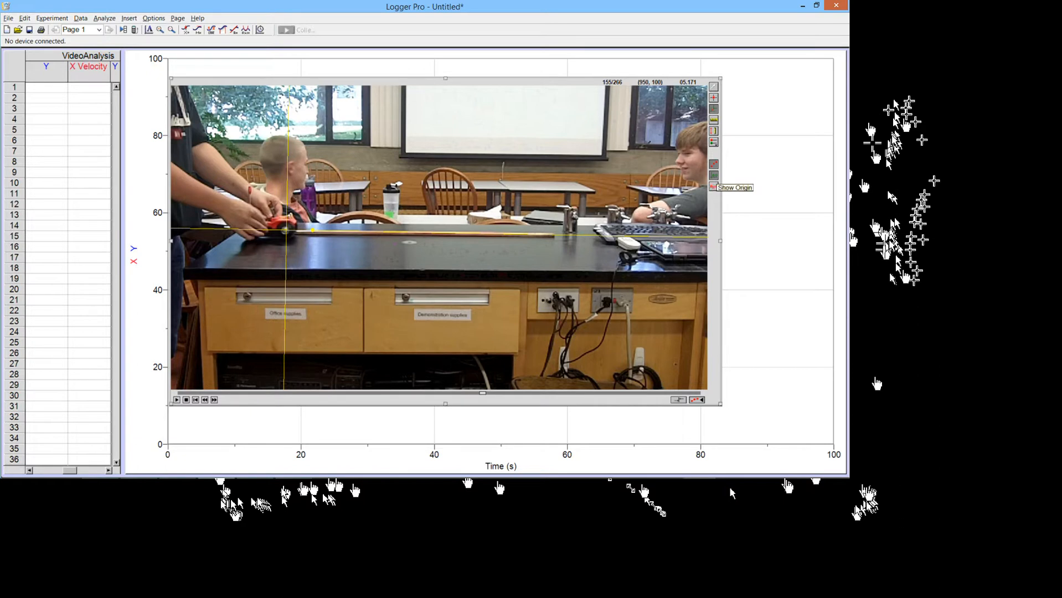
left_click(713, 186)
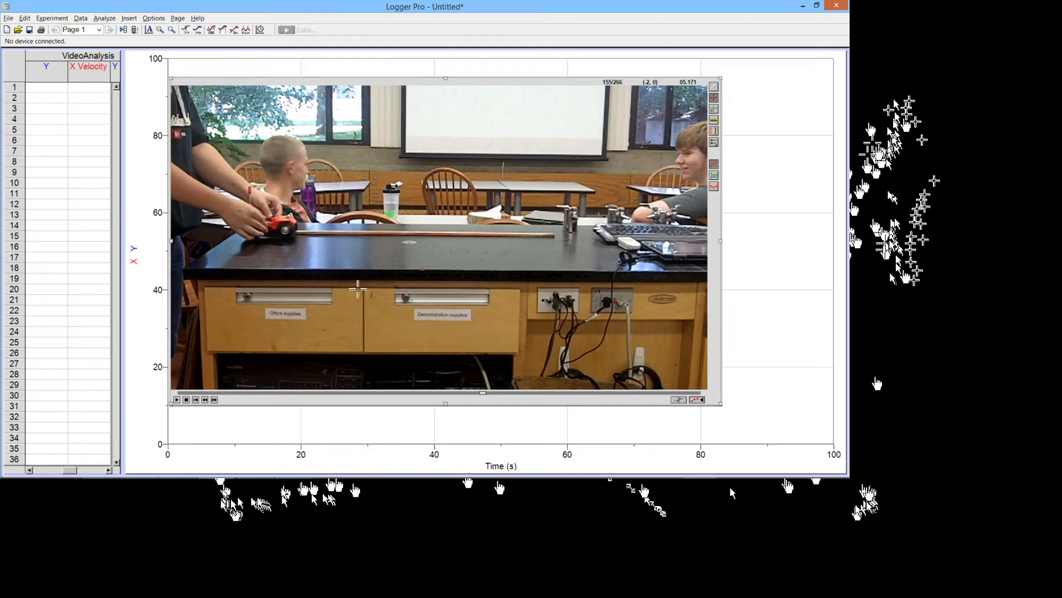
Step: Mark the car's position in nine successive frames, skipping a frame between the later marks
left_click(357, 289)
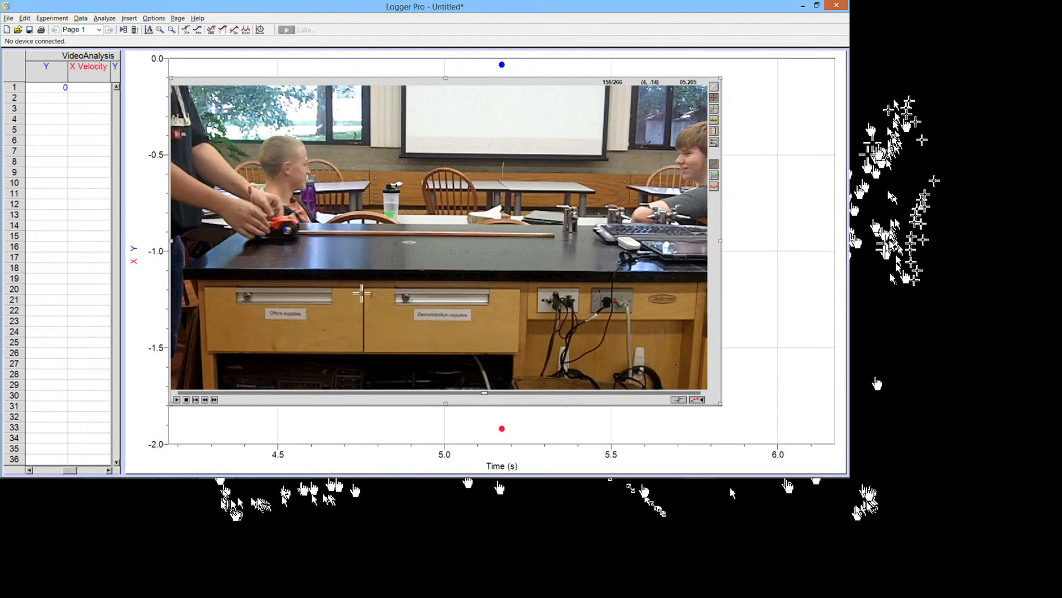
left_click(361, 289)
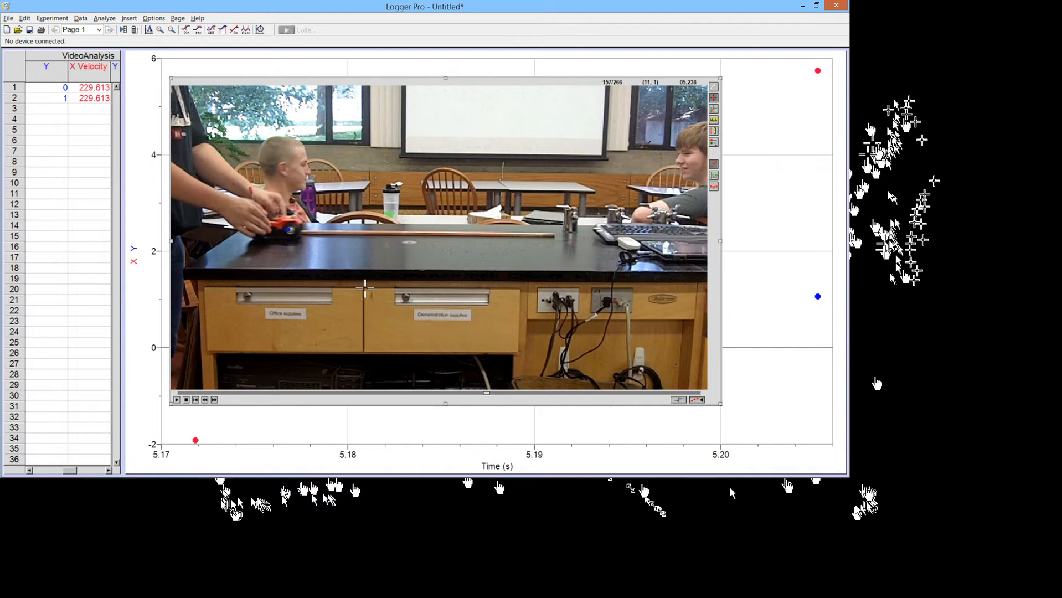
left_click(367, 289)
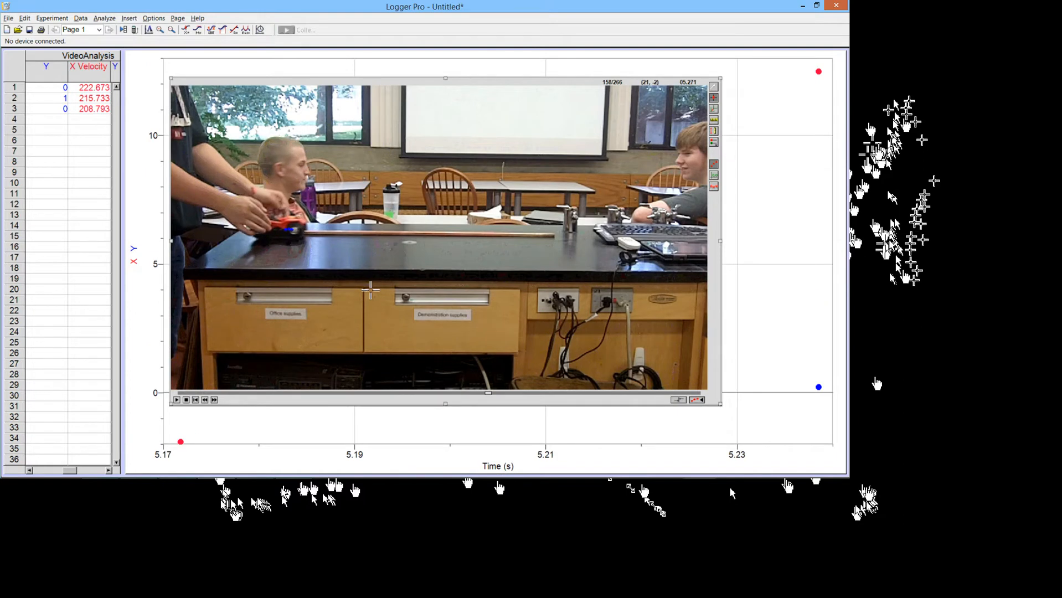
left_click(371, 289)
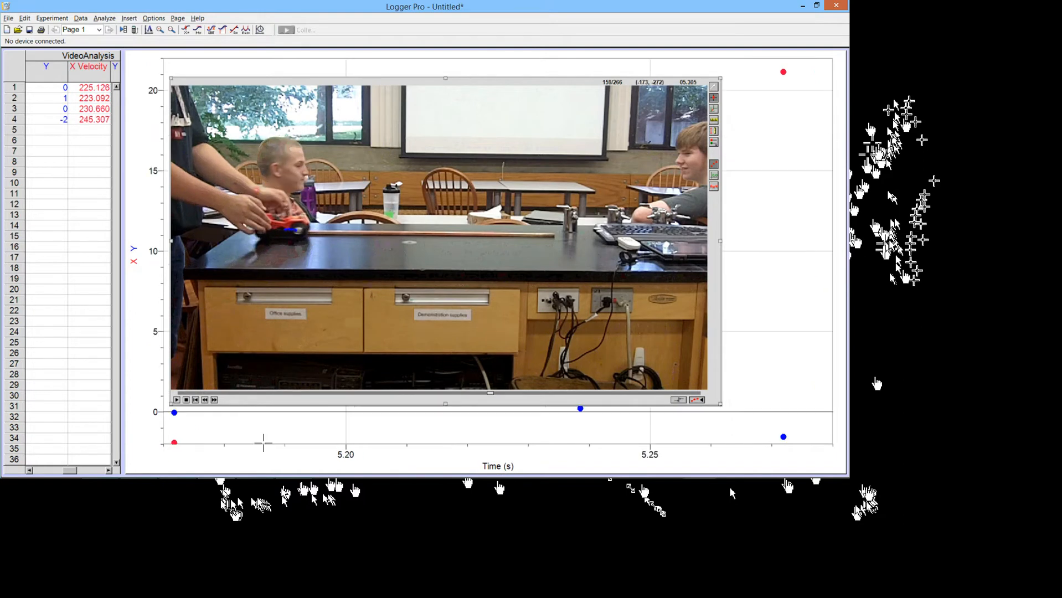
left_click(214, 400)
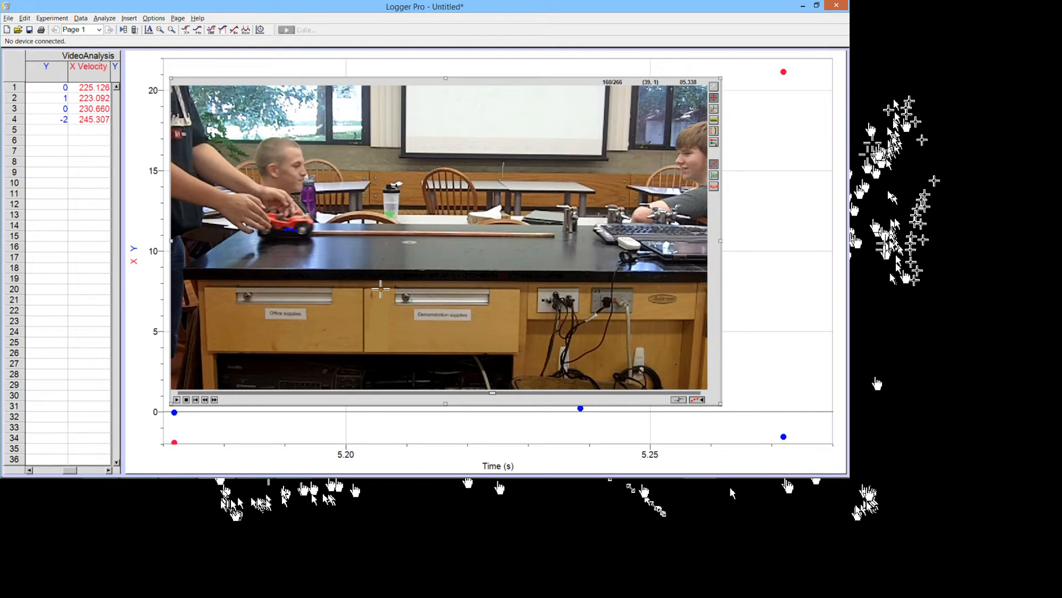
left_click(380, 289)
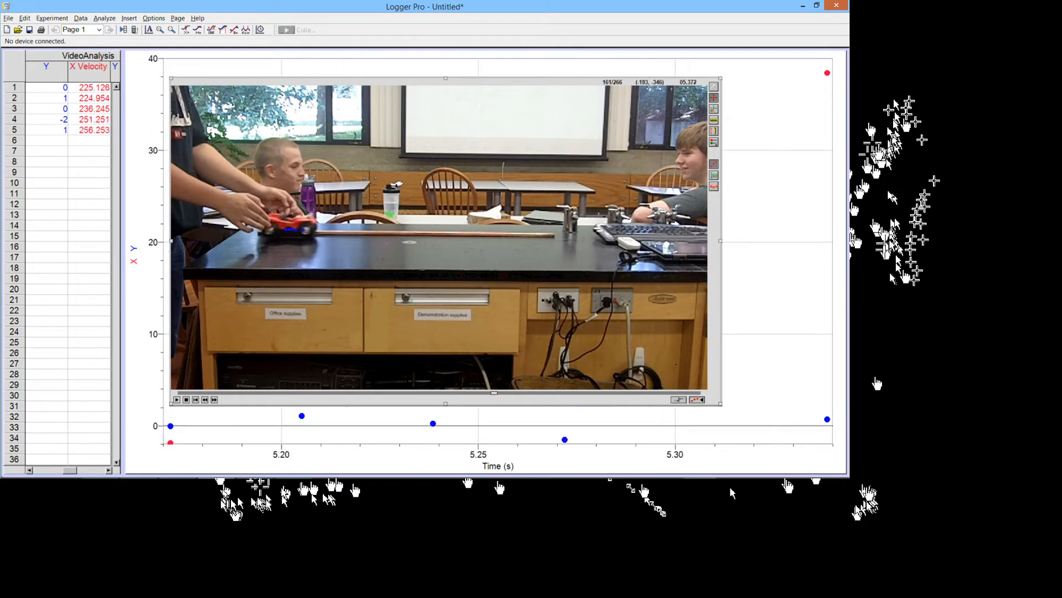
left_click(214, 400)
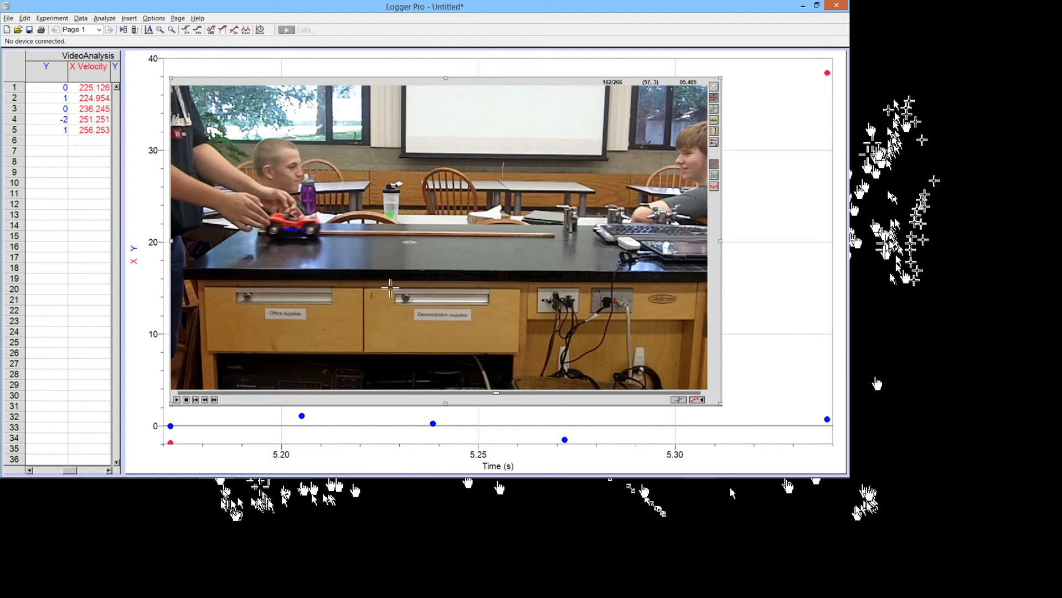
left_click(391, 288)
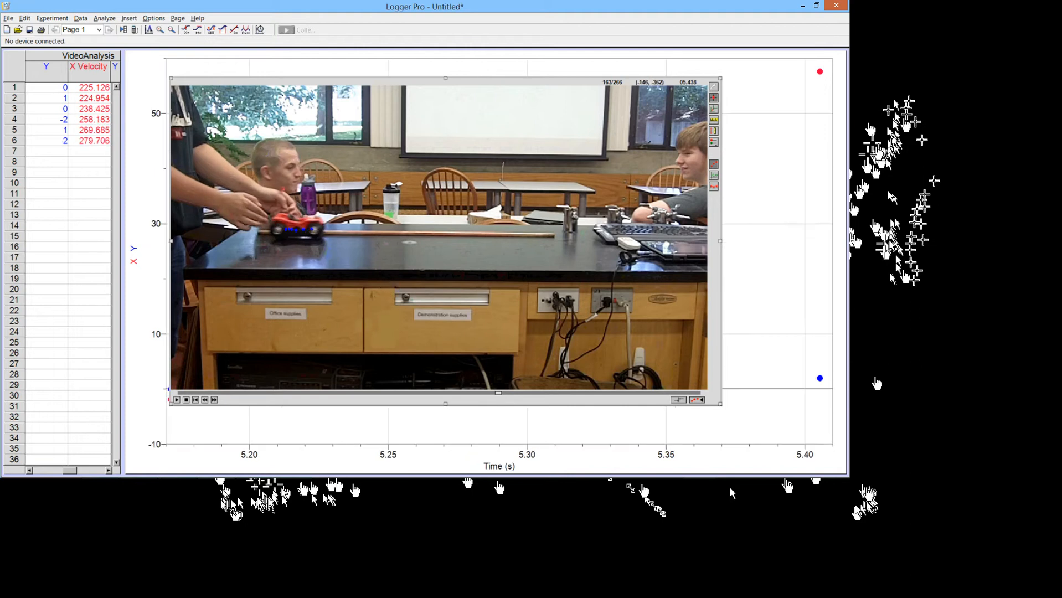
left_click(214, 400)
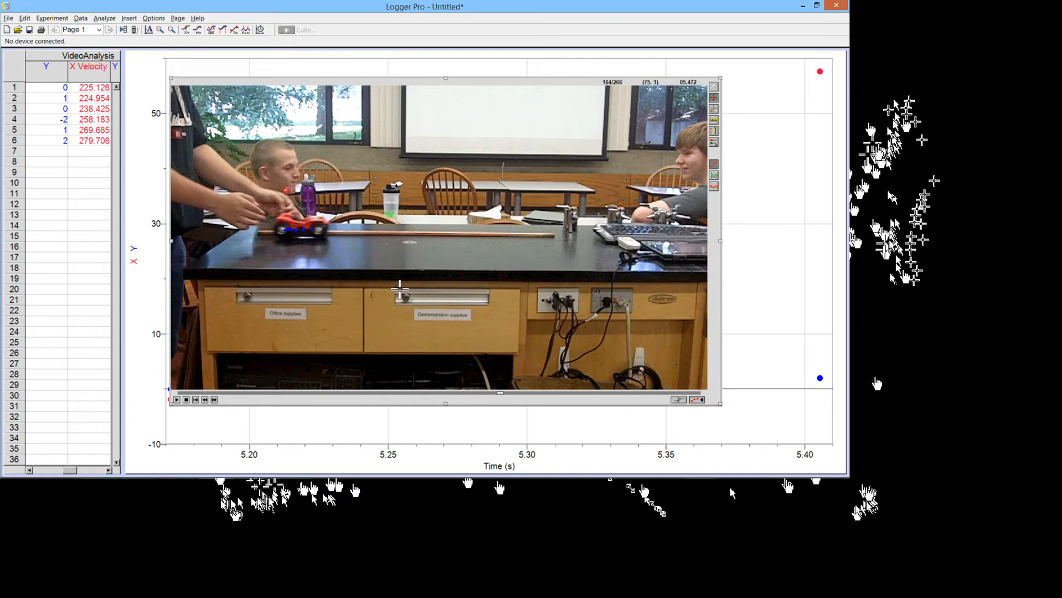
left_click(399, 288)
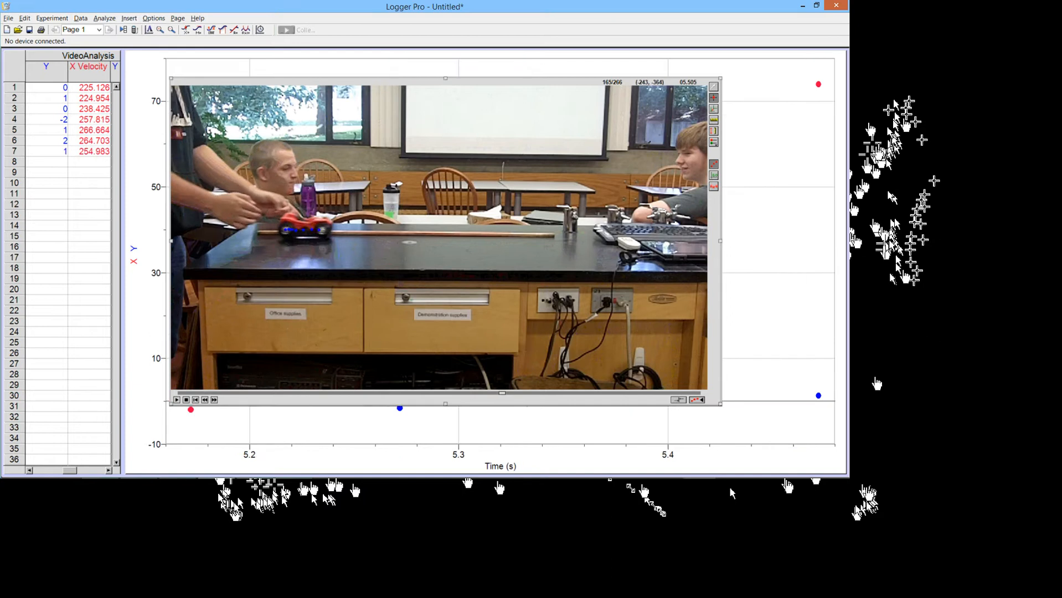
left_click(214, 400)
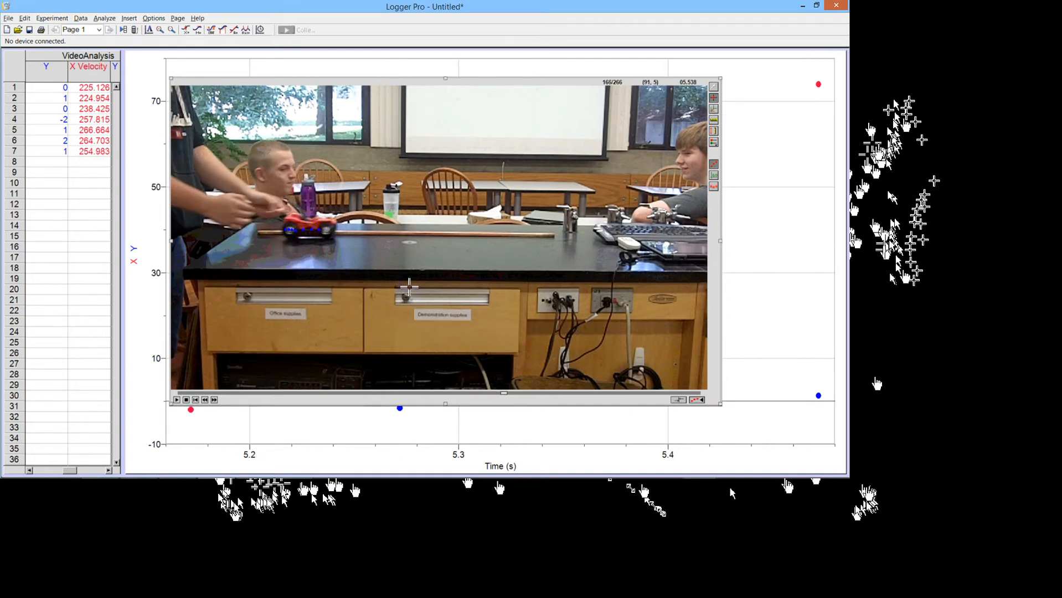
left_click(409, 286)
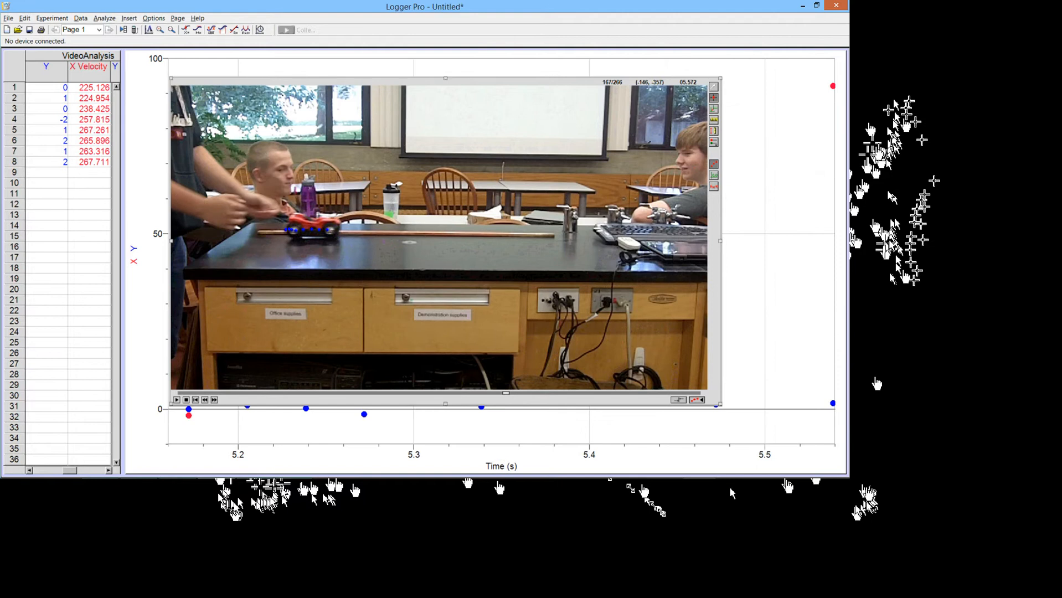
left_click(215, 400)
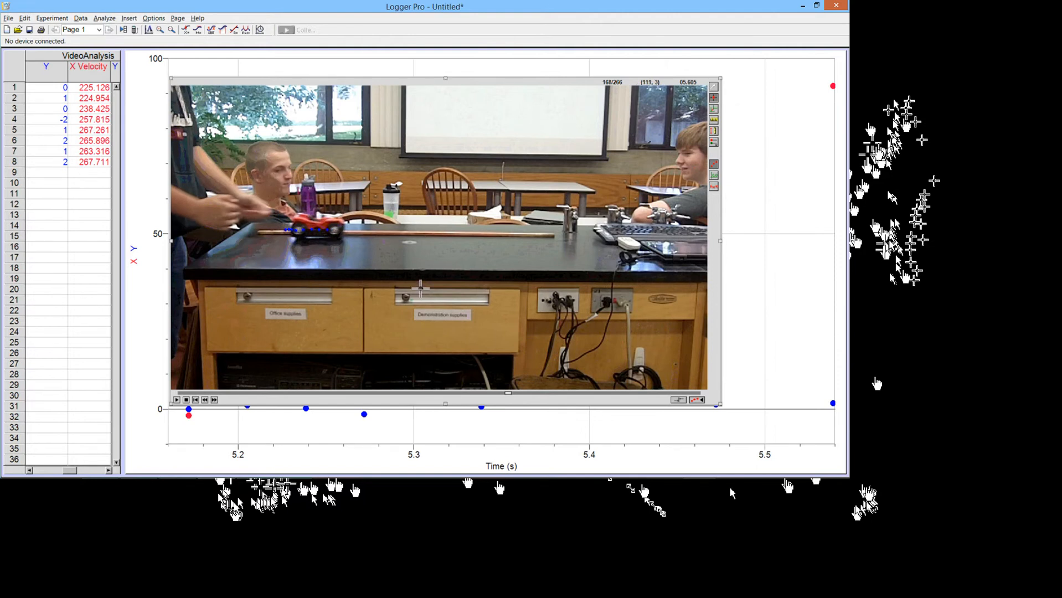
left_click(421, 287)
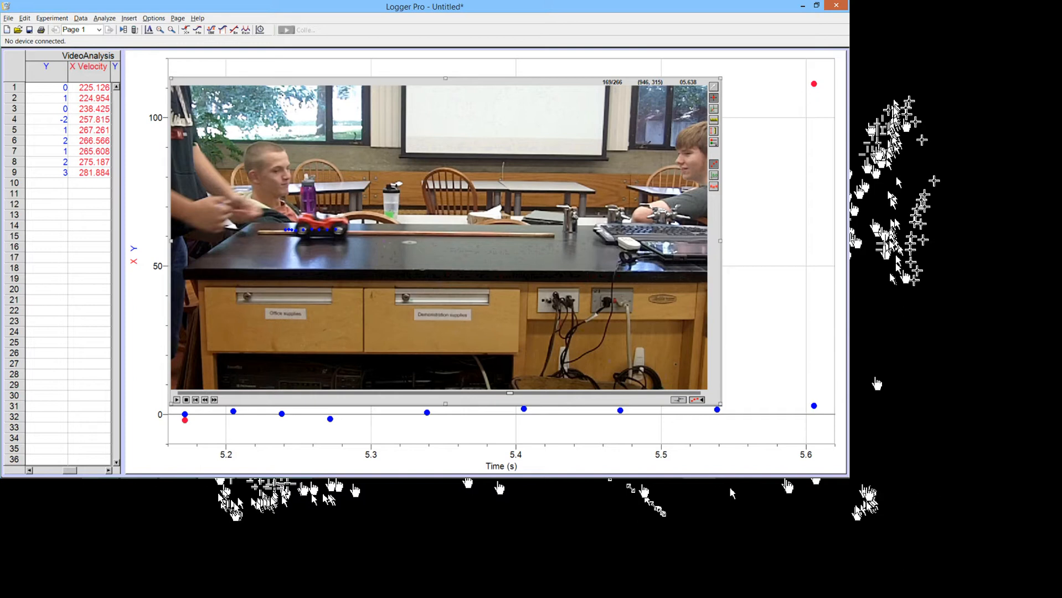
Step: Undo the bad ninth point, re-mark rows 9 and 10, show trails, and choose Set Scale
left_click(714, 87)
key("ctrl+z")
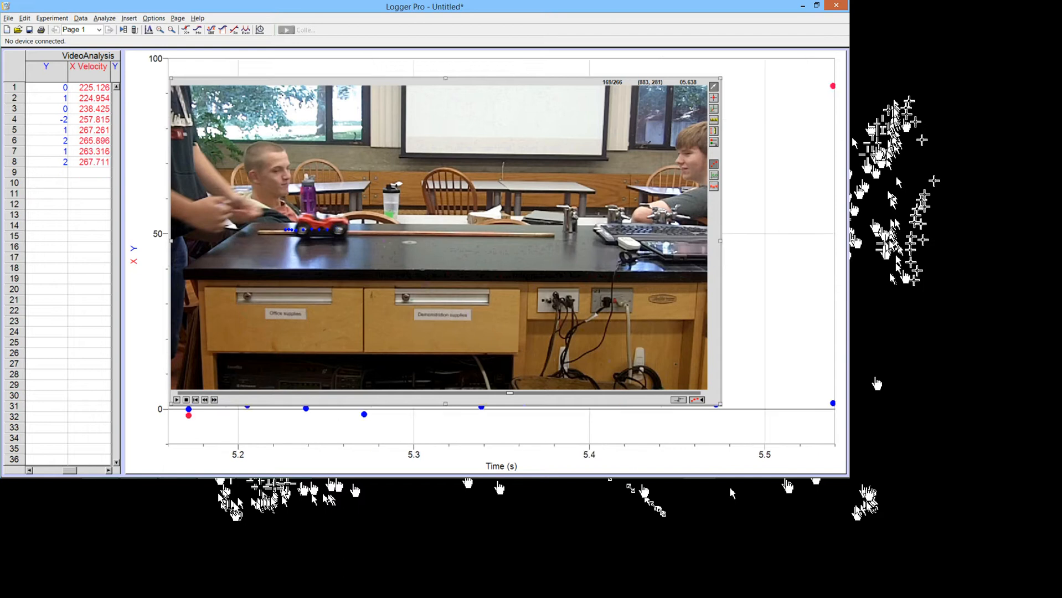
left_click(425, 288)
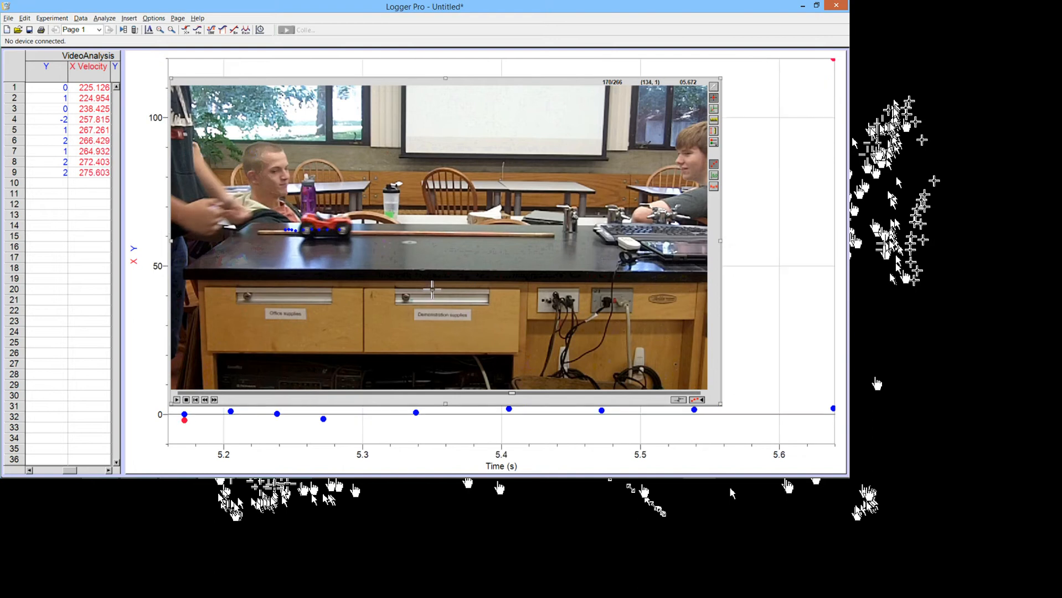
left_click(436, 288)
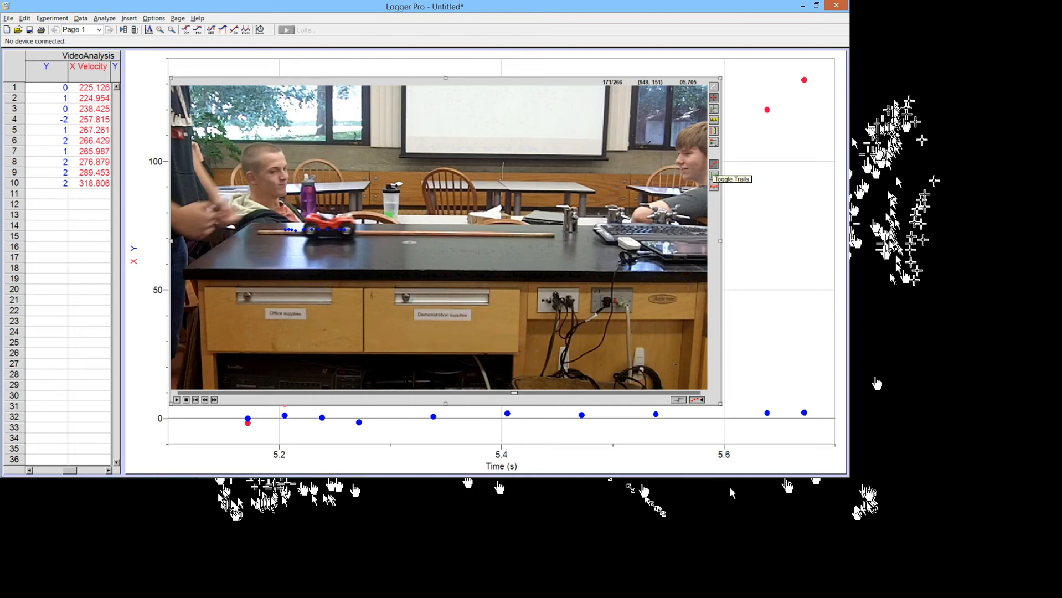
left_click(713, 175)
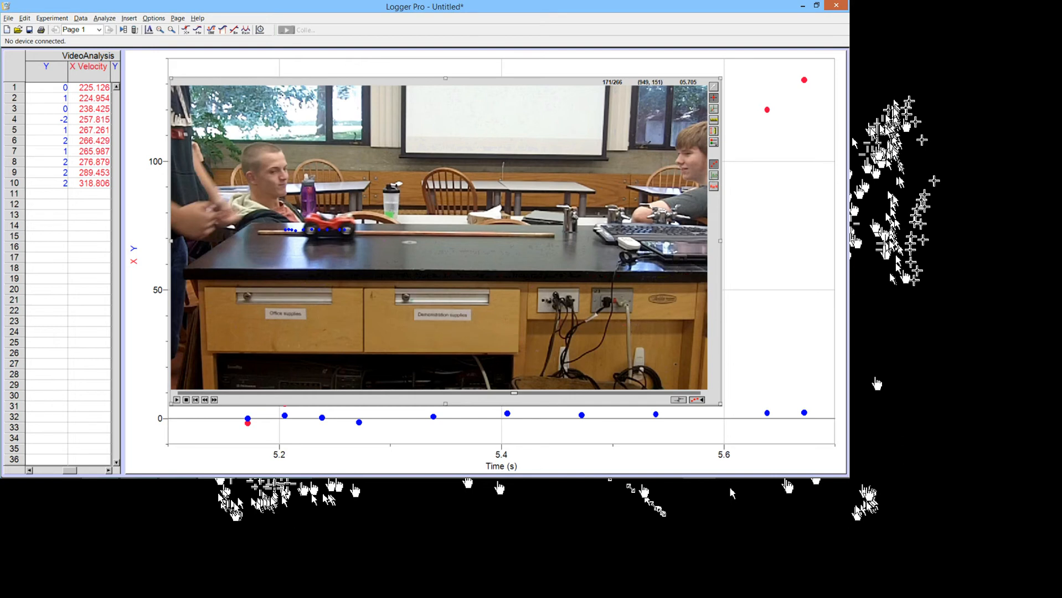
left_click(714, 131)
Step: Draw the scale line along the meter stick and accept 1 m as its distance
left_click_drag(258, 233, 559, 234)
left_click_drag(697, 291, 693, 297)
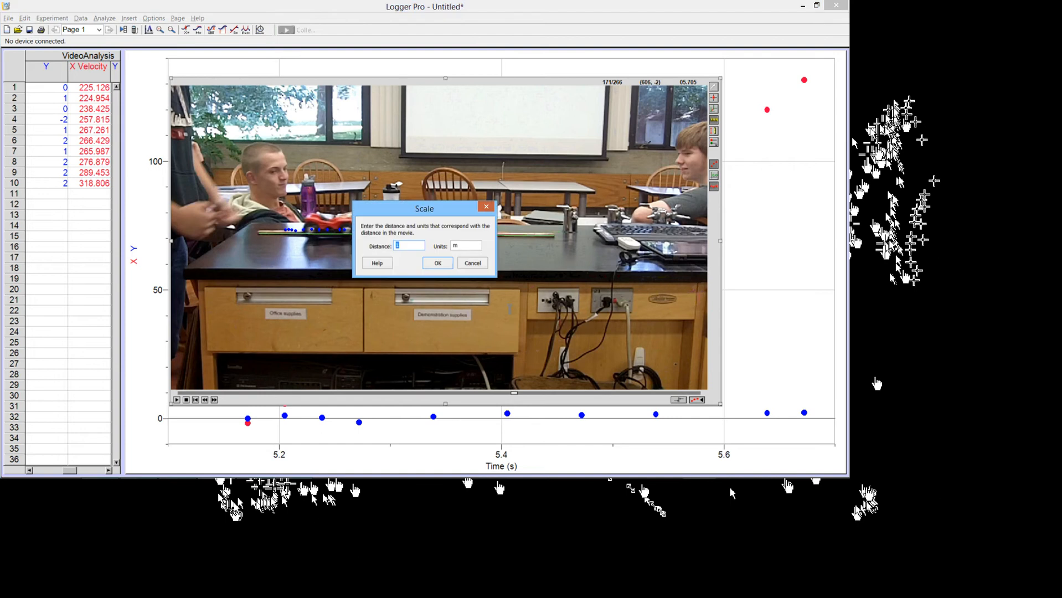
key("Return")
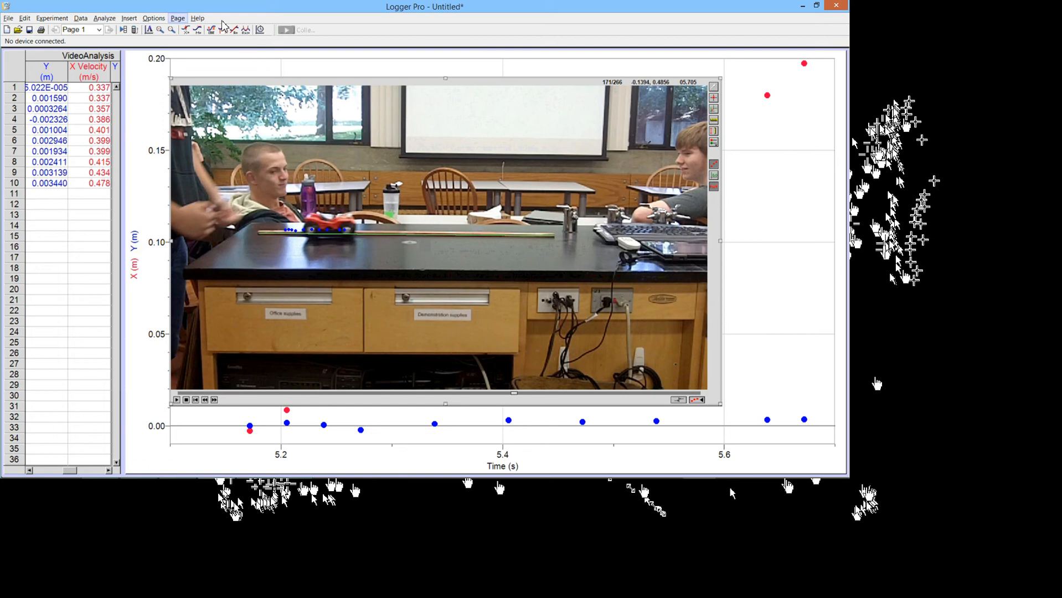
Step: Auto-arrange the movie, table and graph, then open SMART Recorder's menu to stop recording
left_click(178, 18)
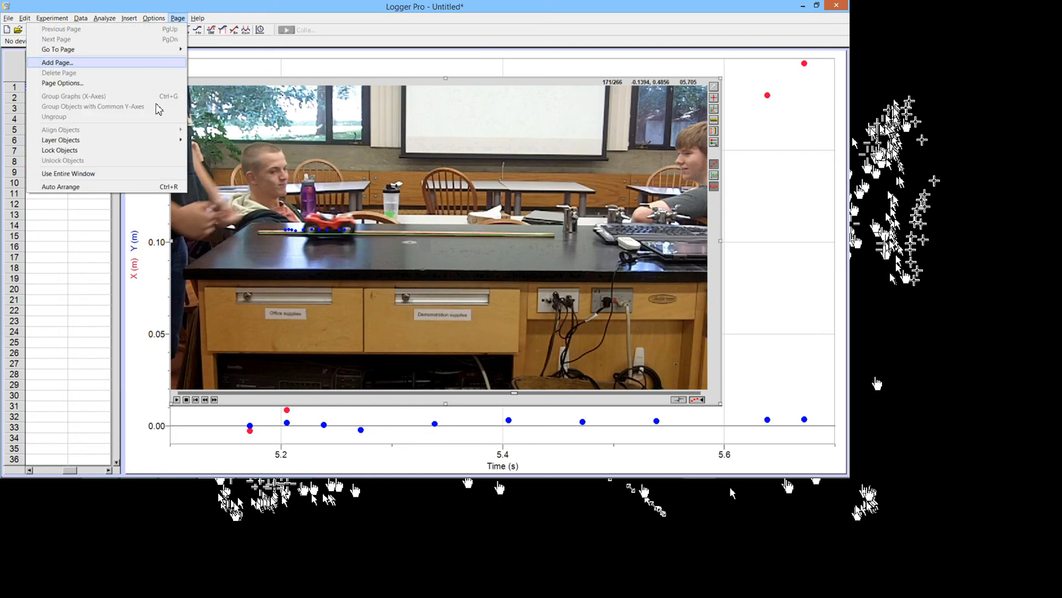
left_click(61, 187)
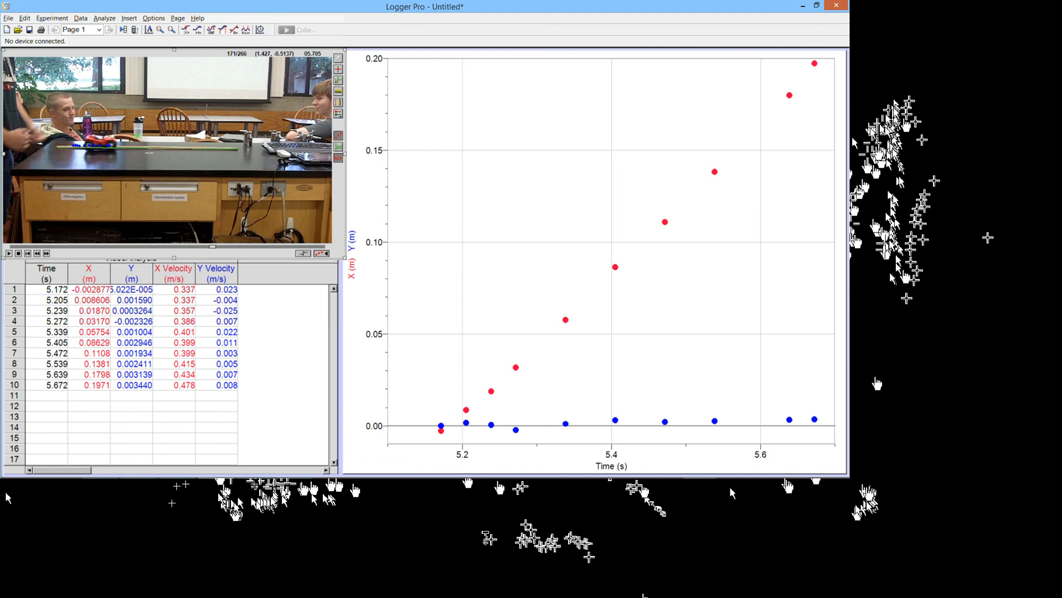
mouse_move(976, 596)
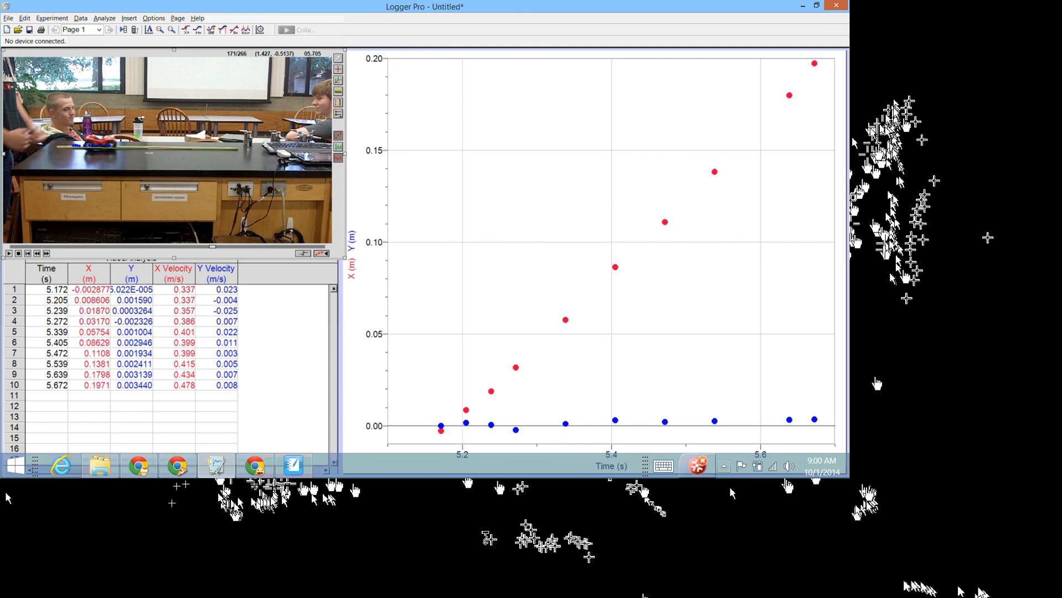
left_click(724, 466)
right_click(734, 403)
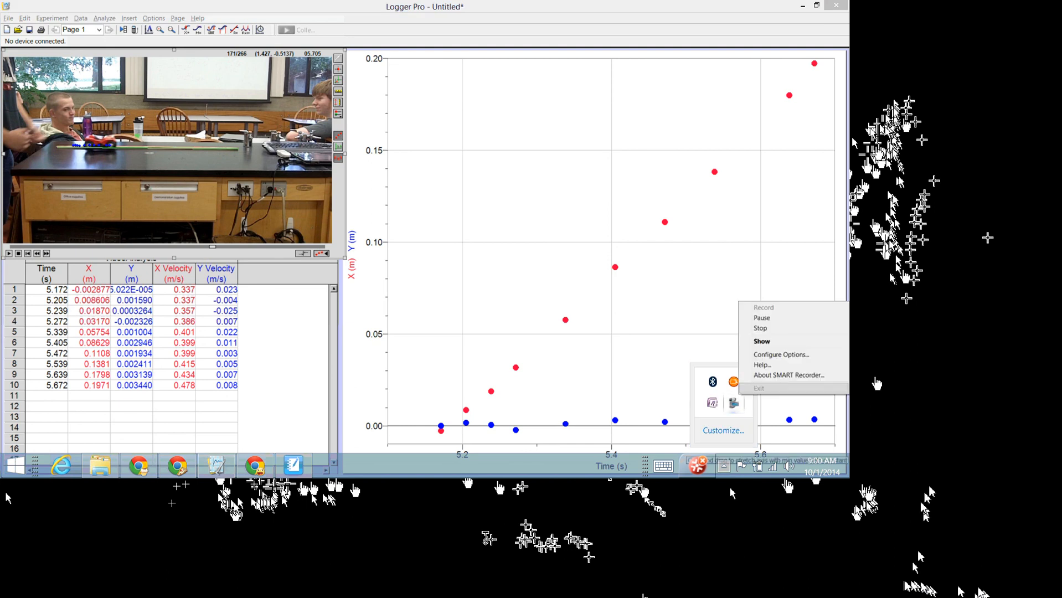